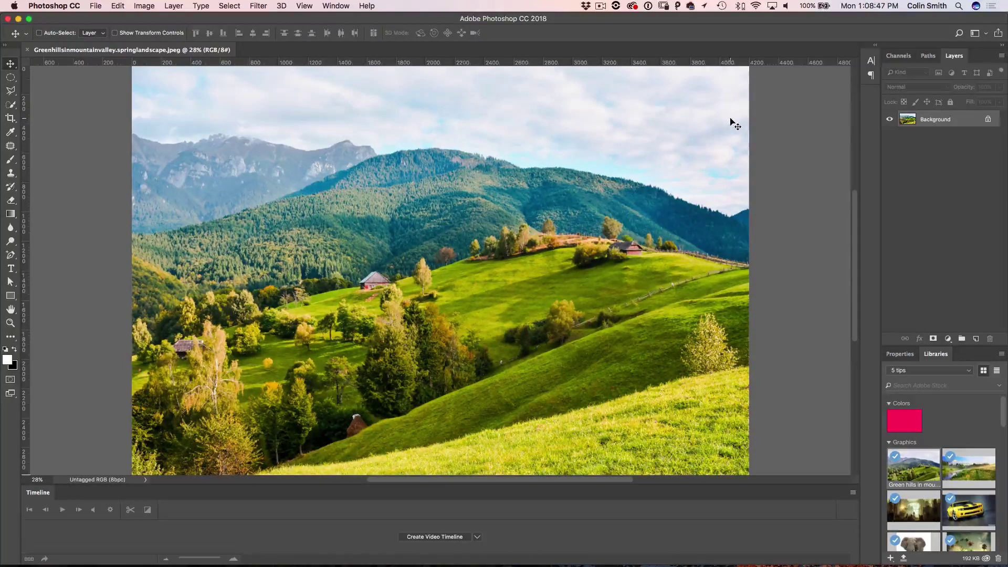
# - Show the History panel and stretch it taller to hold many steps
pyautogui.click(336, 5)
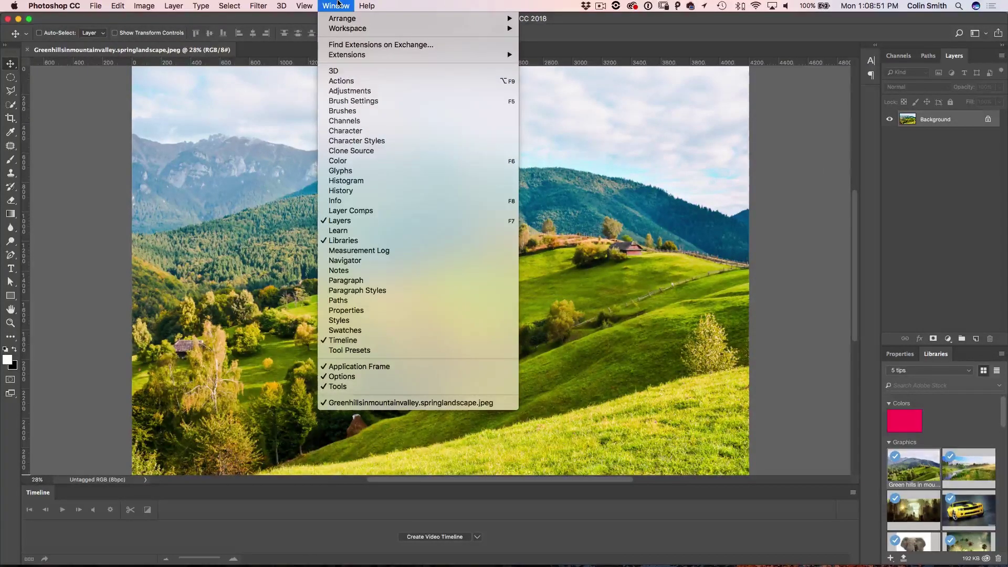
pyautogui.click(374, 193)
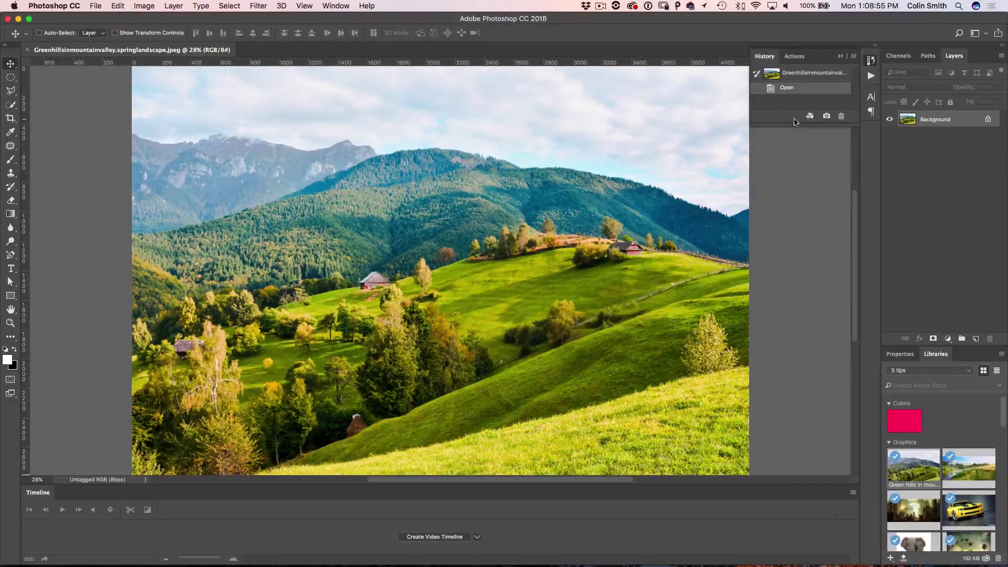
pyautogui.moveTo(796, 127); pyautogui.dragTo(808, 393)
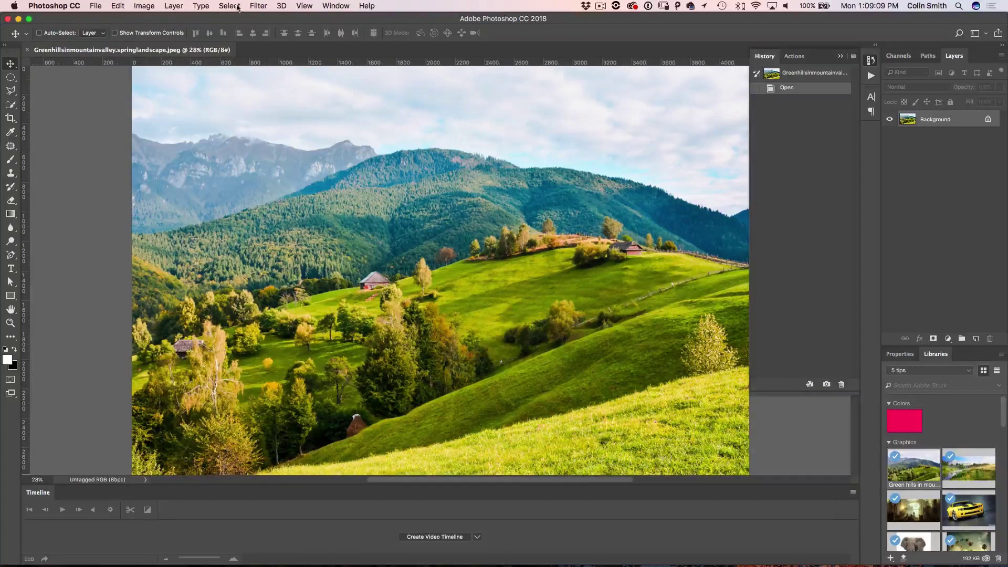
pyautogui.click(259, 6)
# - Apply a Gaussian Blur of about 9.3 pixels to the whole landscape
pyautogui.moveTo(292, 131)
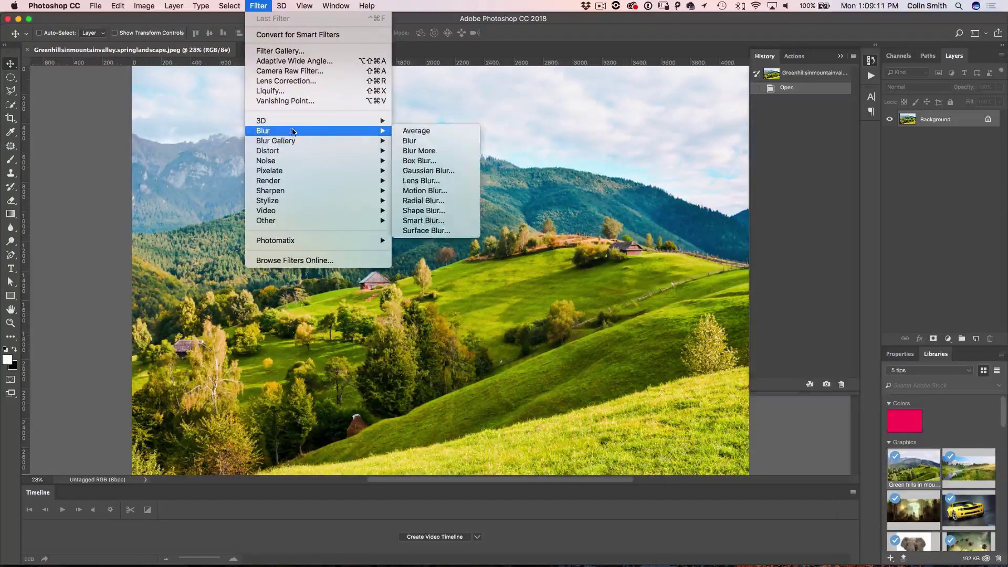
pyautogui.click(428, 170)
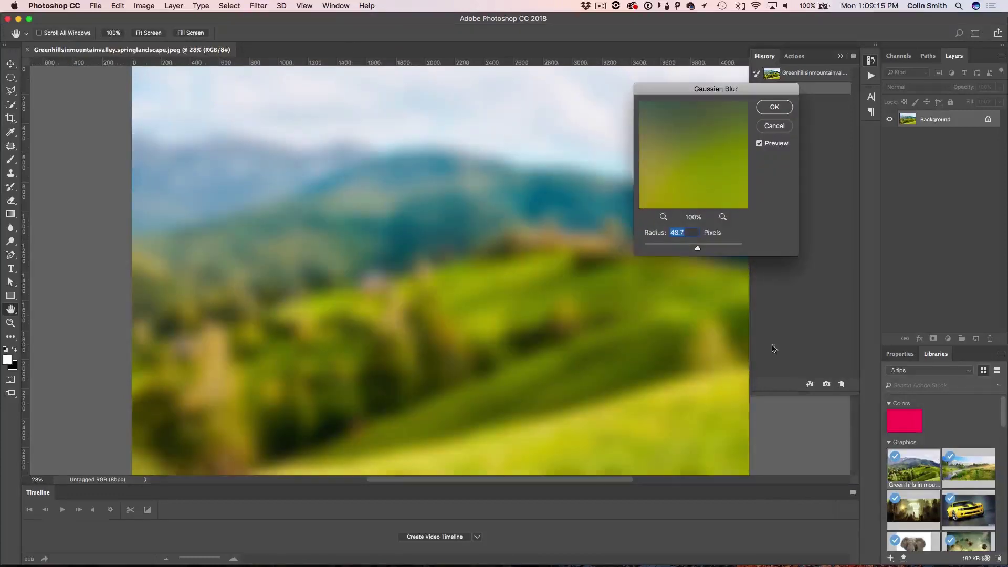
pyautogui.moveTo(700, 248); pyautogui.dragTo(682, 249)
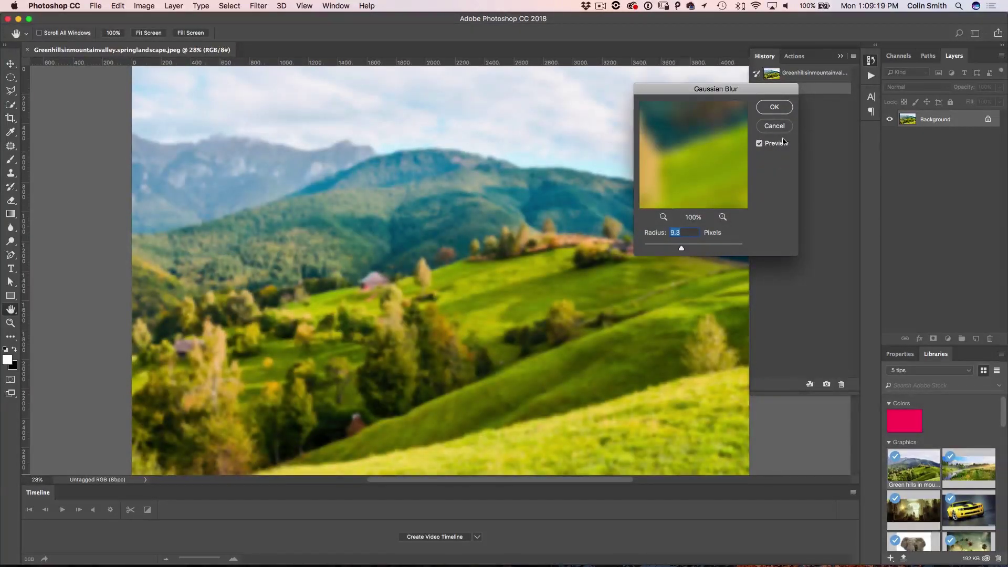
pyautogui.click(777, 108)
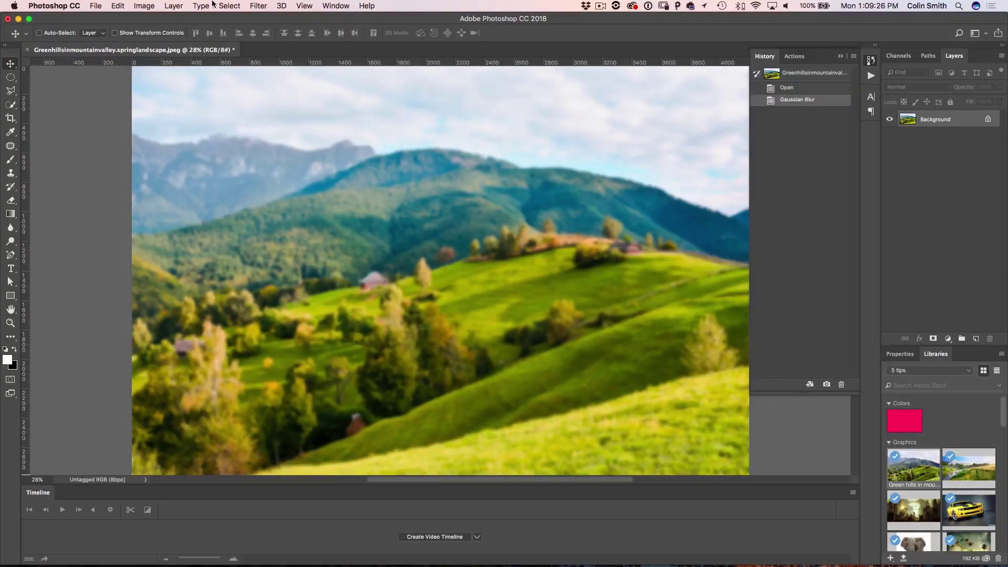
pyautogui.click(119, 6)
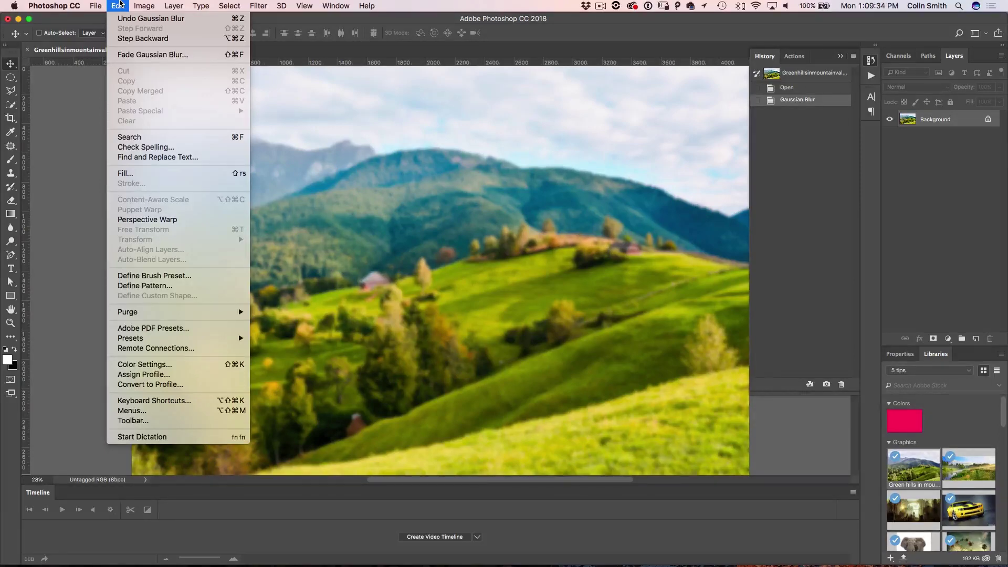
# - Fade the Gaussian Blur using Screen mode at 100% opacity for a bright glow
pyautogui.click(137, 55)
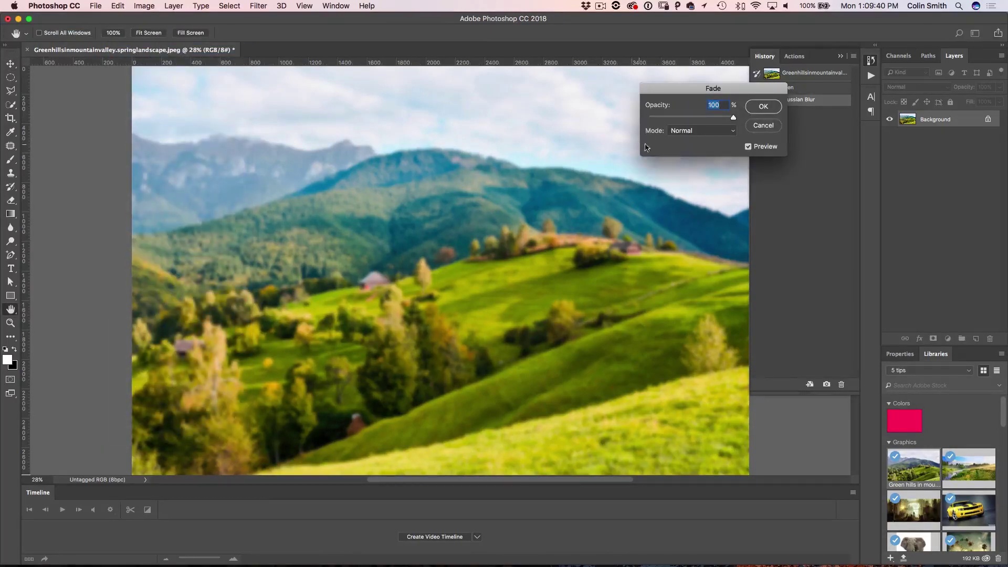
pyautogui.click(712, 138)
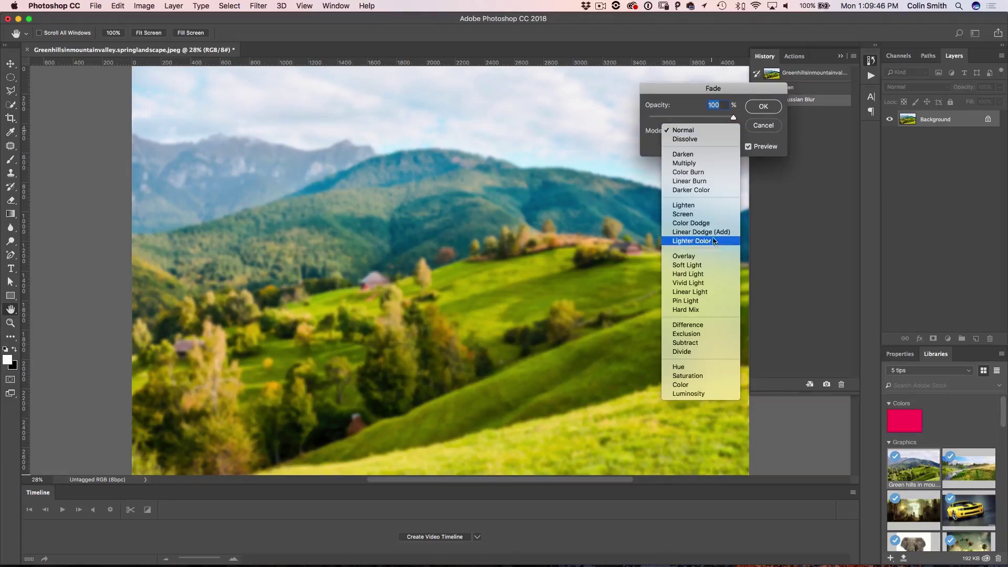
pyautogui.click(713, 212)
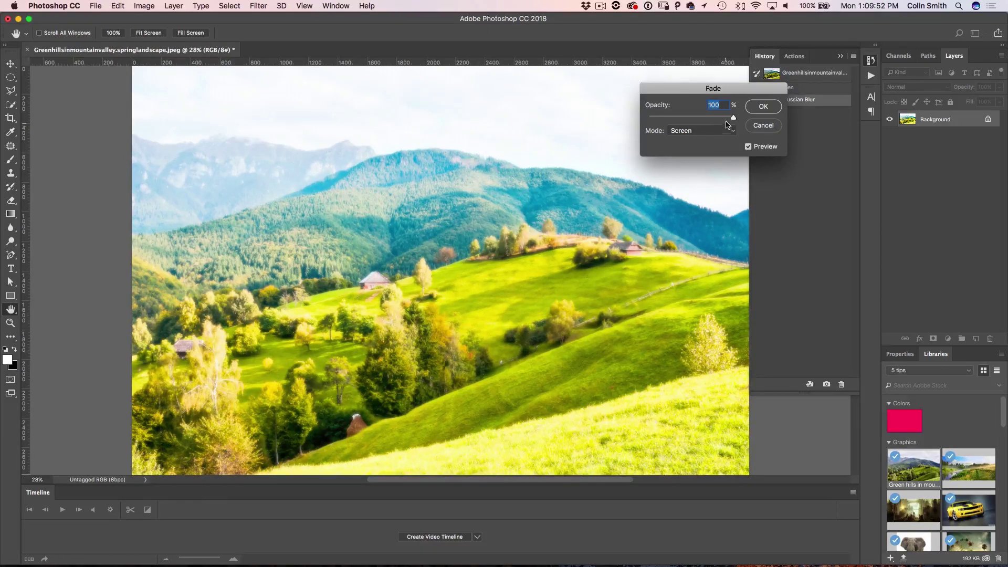
pyautogui.moveTo(733, 120)
pyautogui.mouseDown()
pyautogui.moveTo(653, 116)
pyautogui.moveTo(736, 122)
pyautogui.mouseUp()
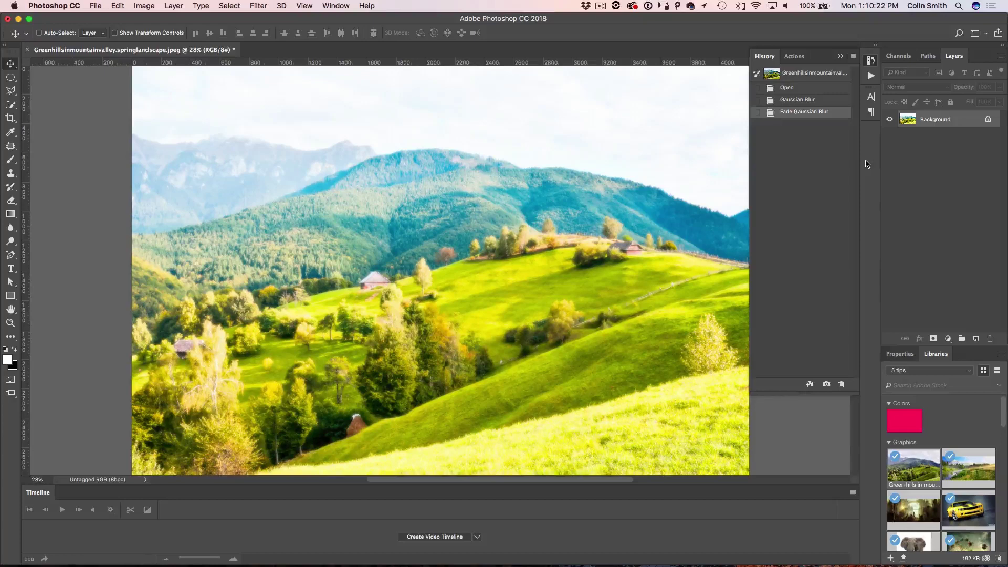
# - Apply Hue/Saturation with Hue -7, Saturation -31, Lightness +13, and save Snapshot 1
pyautogui.press('super')
pyautogui.press('super+u')
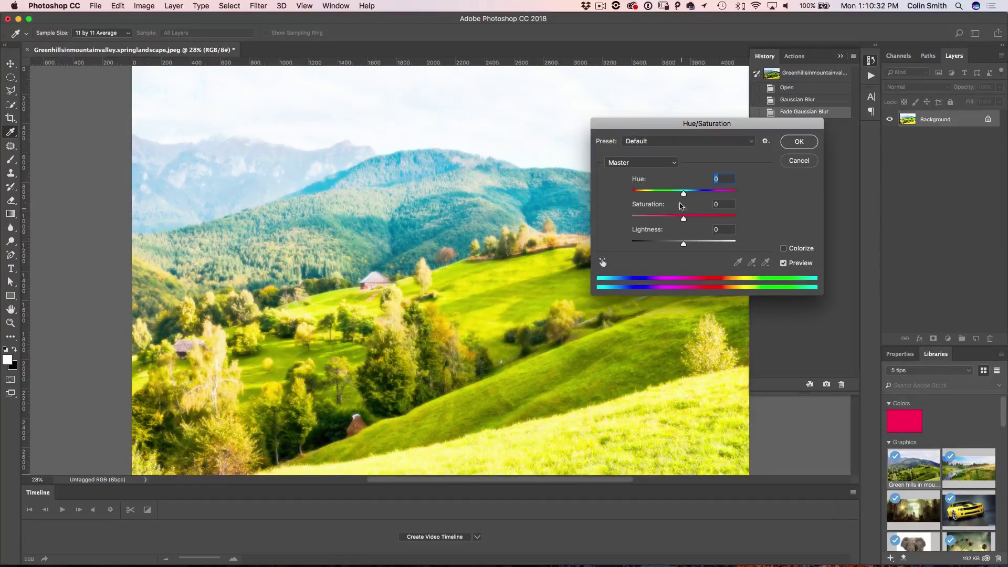
pyautogui.moveTo(683, 194); pyautogui.dragTo(680, 193)
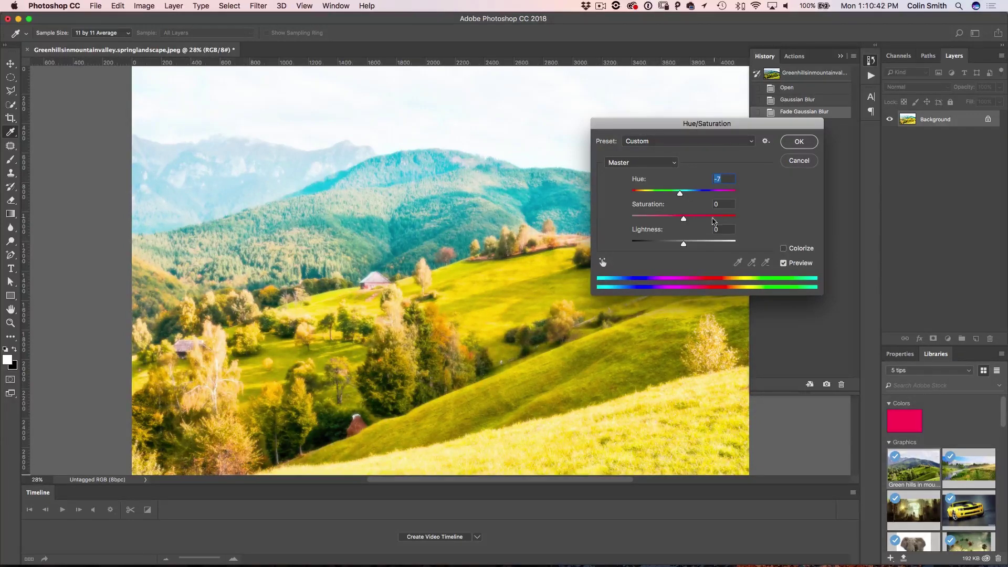
pyautogui.moveTo(685, 220); pyautogui.dragTo(691, 246)
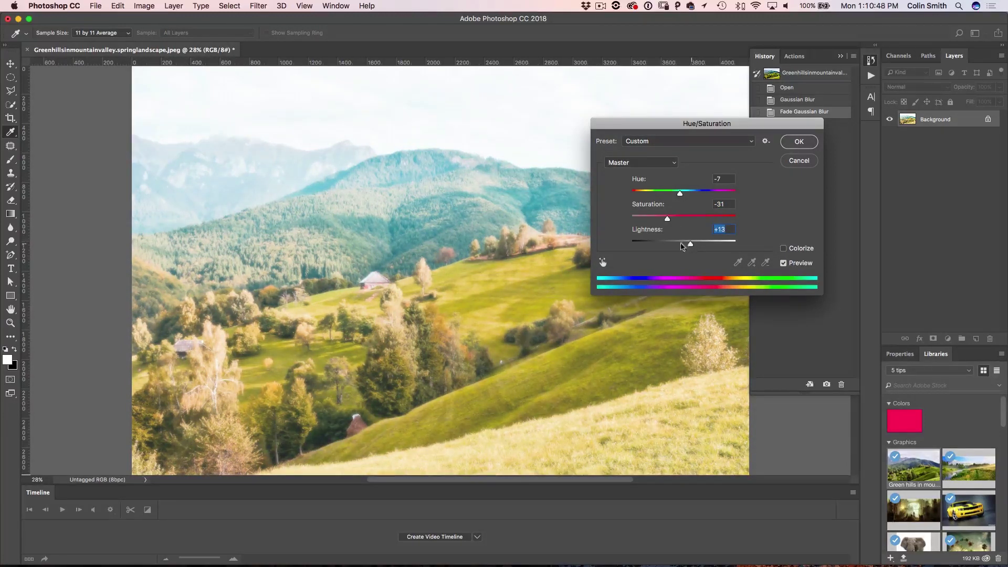
pyautogui.click(802, 144)
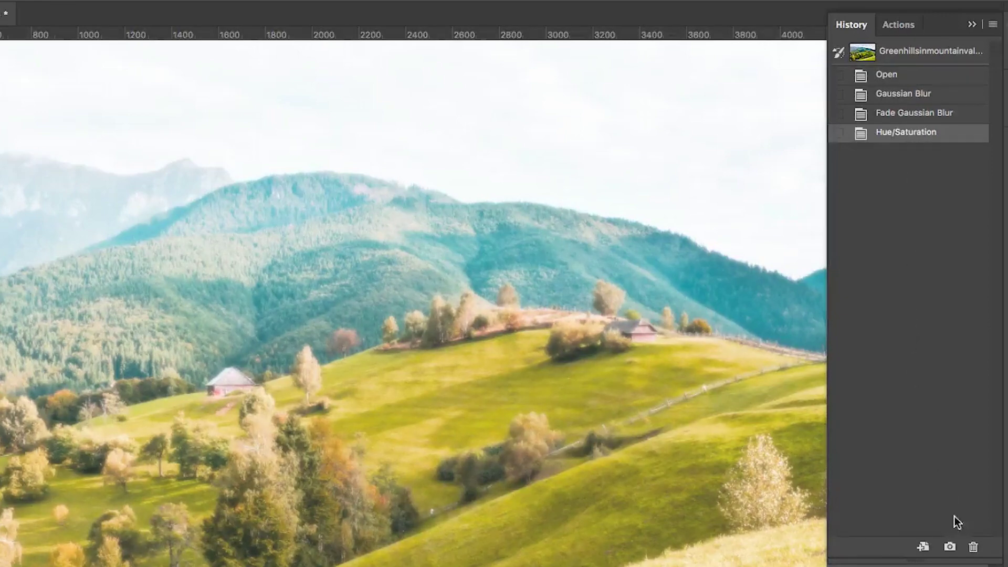
pyautogui.click(950, 547)
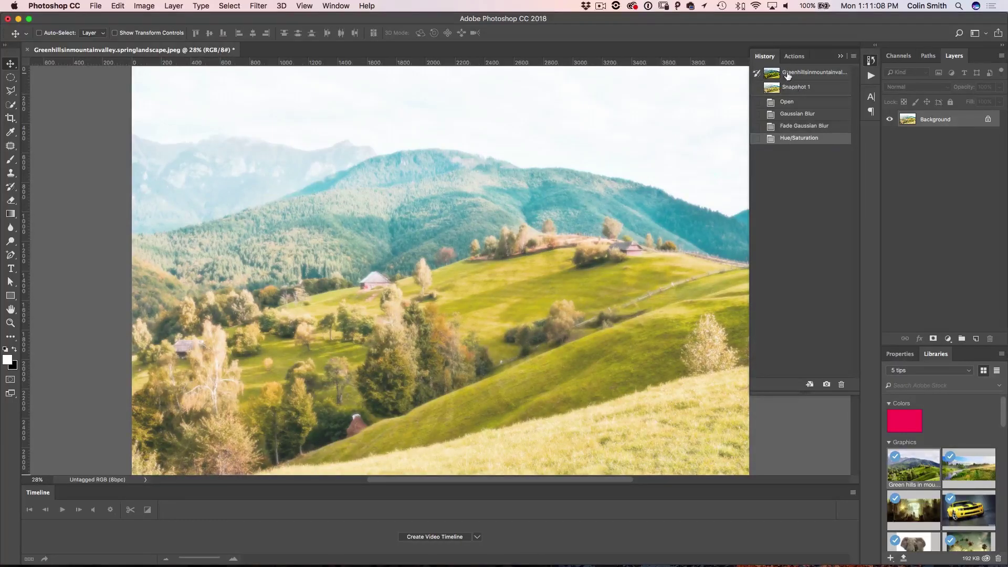
# - Revert the image to its original vivid state from the top history snapshot
pyautogui.click(789, 75)
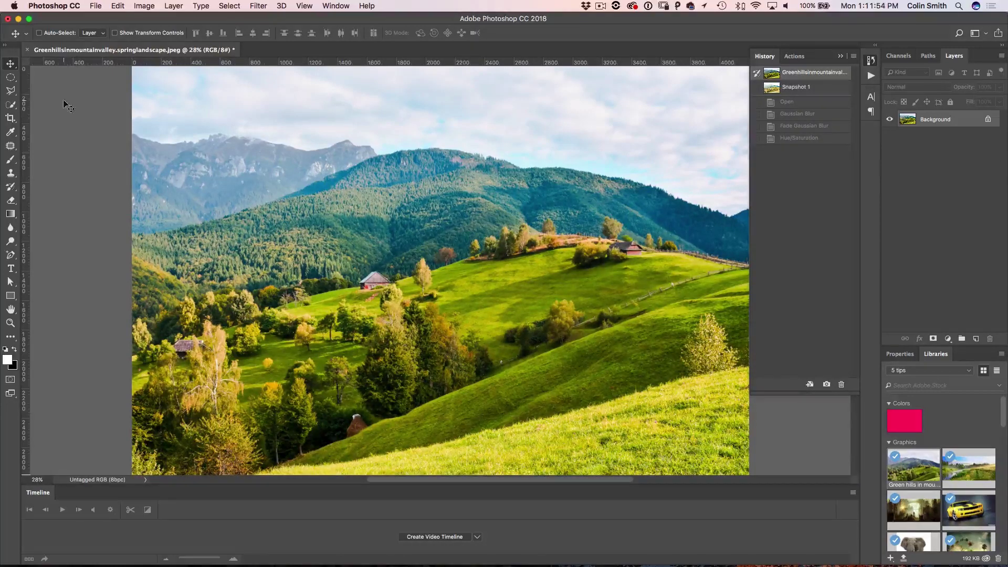
pyautogui.click(10, 188)
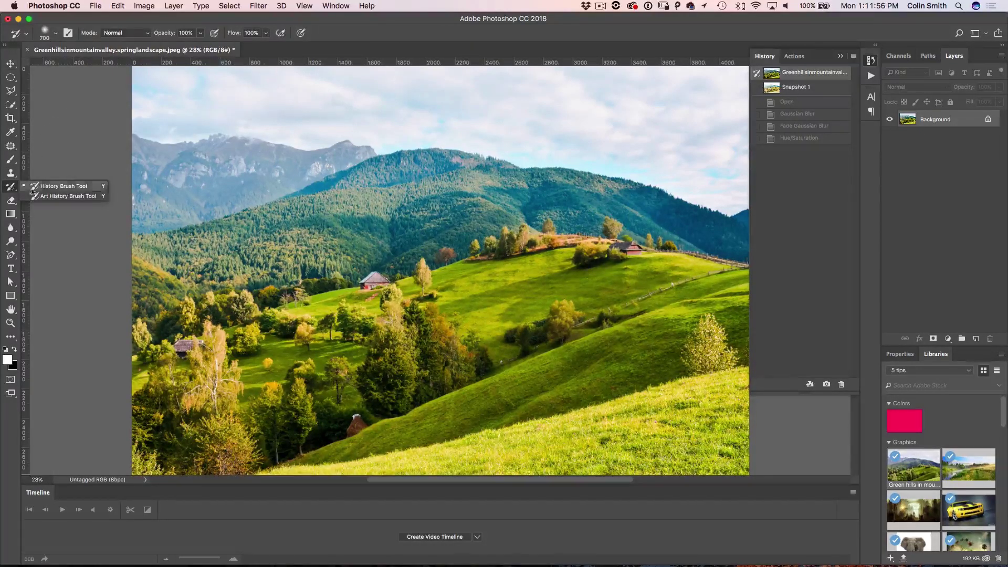
# - Select a slightly smaller History Brush sourcing Snapshot 1, and add empty Layer 1
pyautogui.click(63, 187)
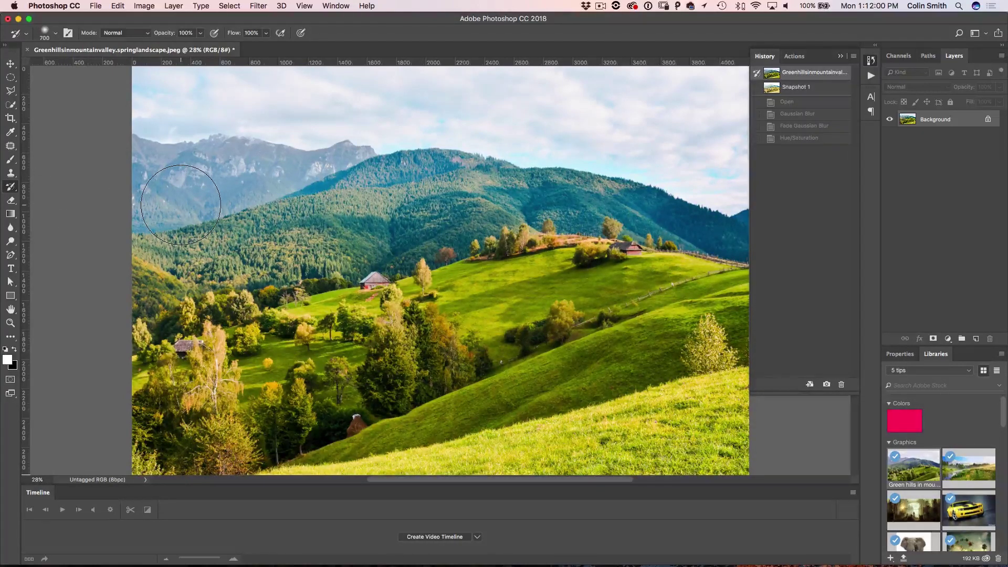
pyautogui.press('[')
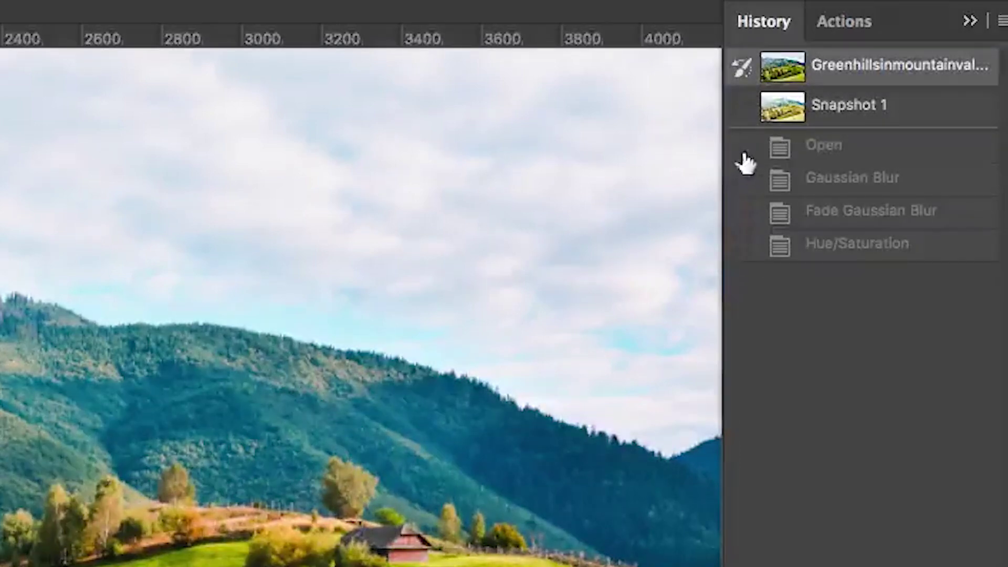
pyautogui.click(738, 115)
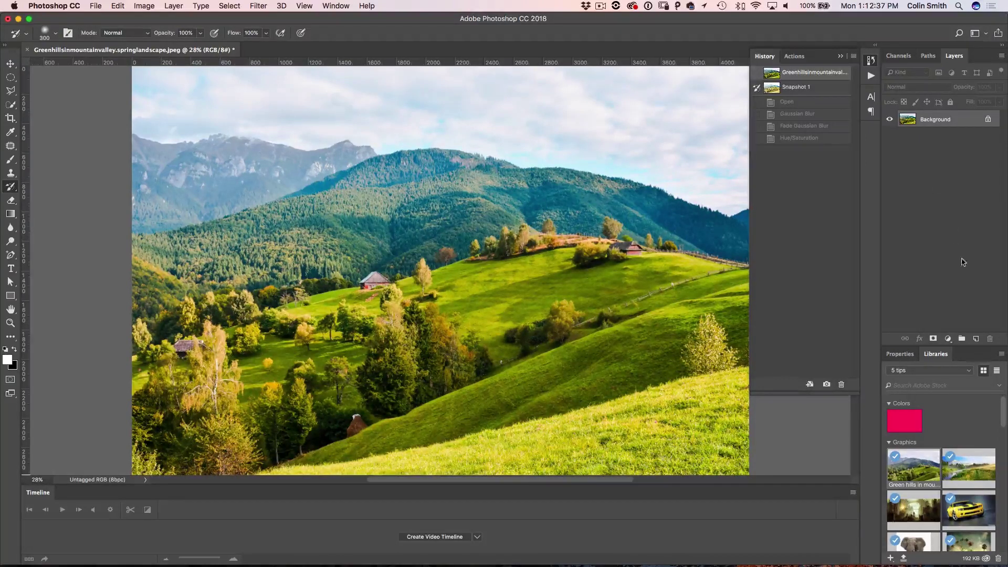
pyautogui.click(976, 339)
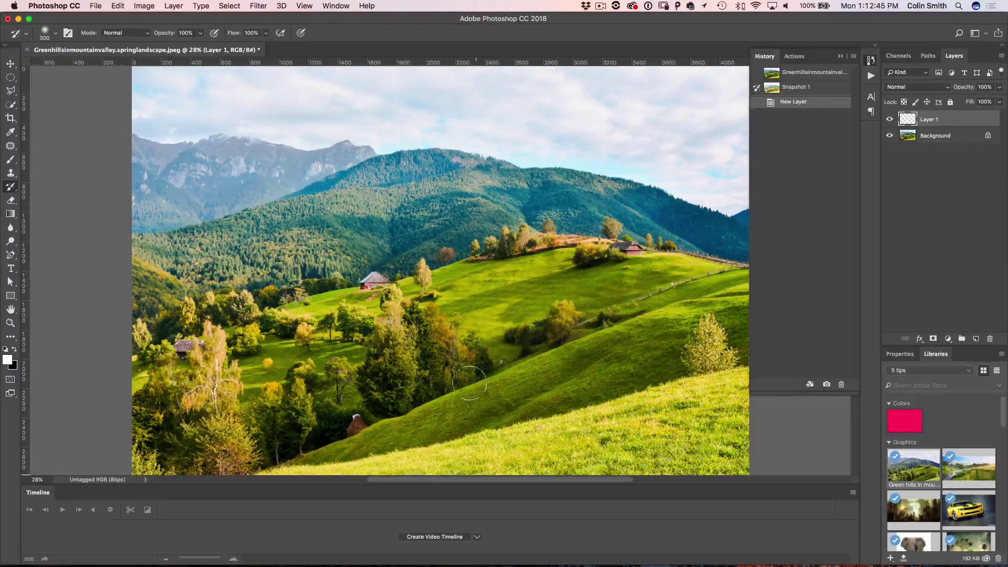
# - Enlarge the brush, disable Shape Dynamics, and enable Transfer with opacity set to Pen Pressure
pyautogui.press(']')
pyautogui.press(']')
pyautogui.press(']')
pyautogui.press(']')
pyautogui.press(']')
pyautogui.click(68, 32)
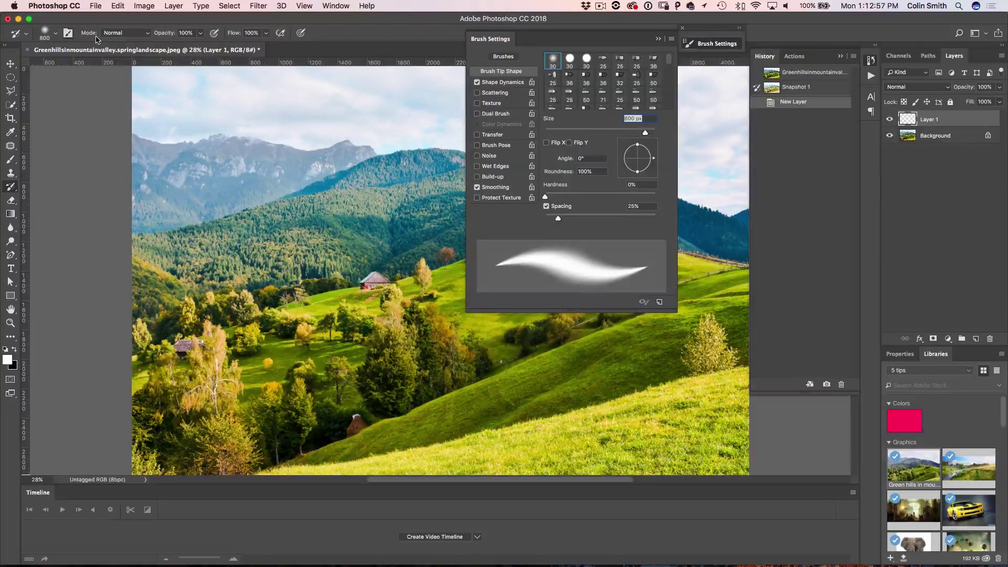
pyautogui.click(477, 82)
pyautogui.click(491, 135)
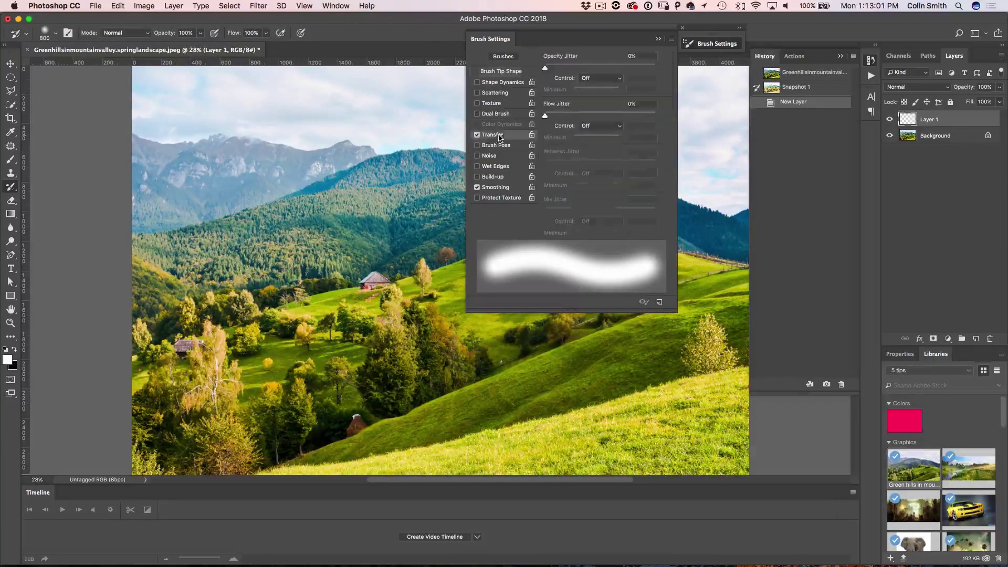
pyautogui.click(580, 78)
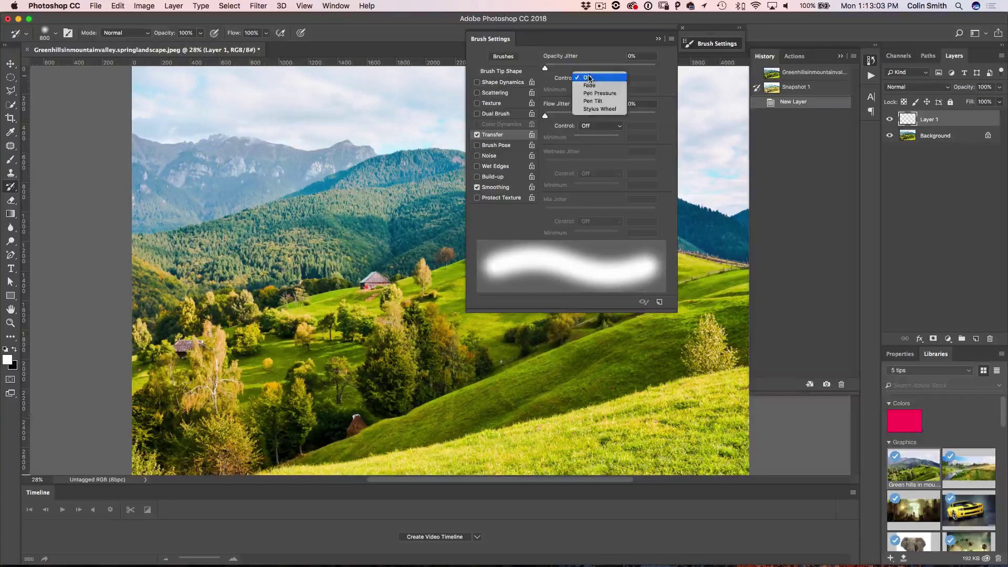
pyautogui.click(597, 97)
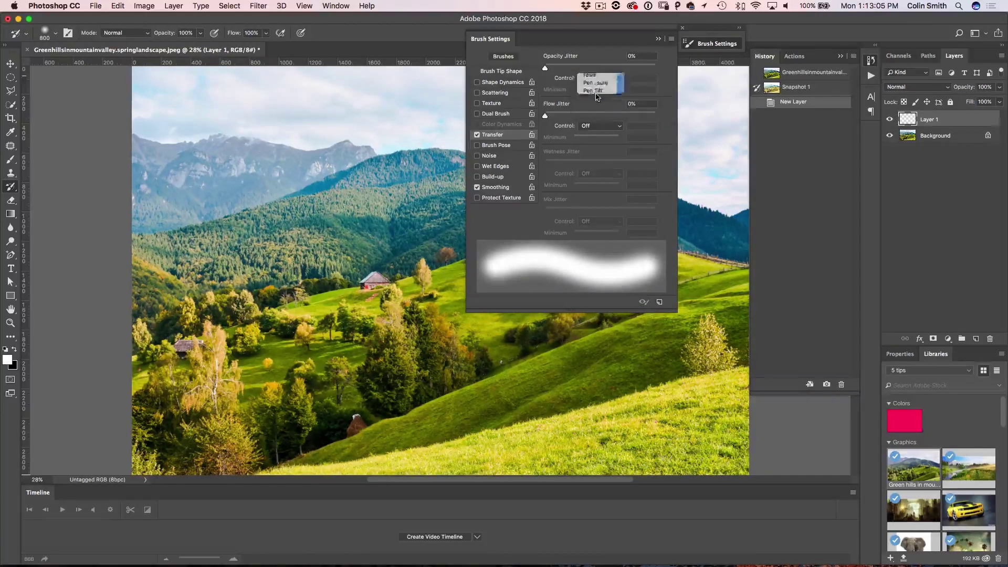
pyautogui.click(659, 39)
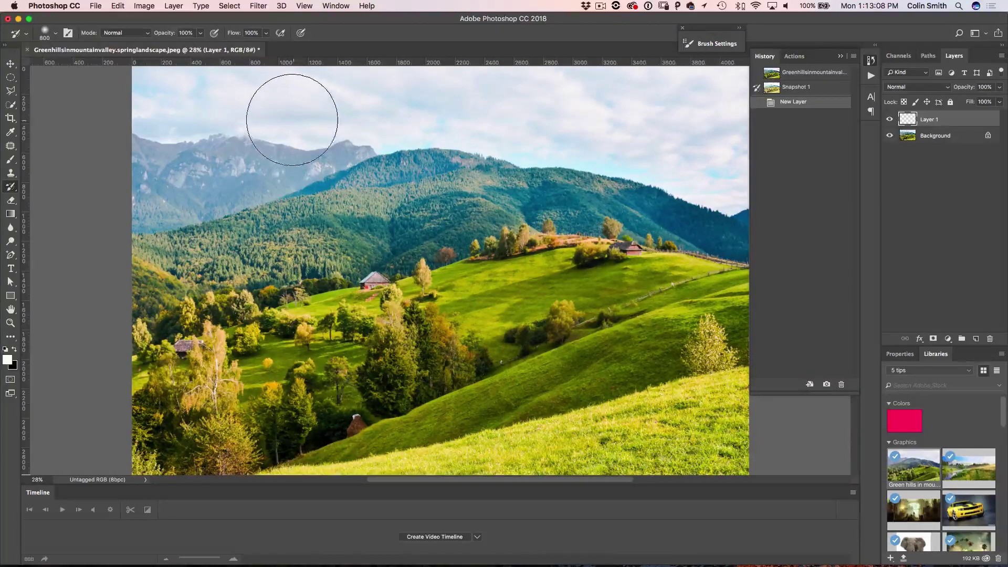
# - Paint haze over the left distant peaks, then set brush opacity 99% and size 600
pyautogui.moveTo(297, 101)
pyautogui.mouseDown()
pyautogui.moveTo(195, 127)
pyautogui.moveTo(244, 99)
pyautogui.moveTo(165, 121)
pyautogui.moveTo(175, 141)
pyautogui.moveTo(246, 129)
pyautogui.moveTo(165, 195)
pyautogui.moveTo(334, 109)
pyautogui.moveTo(436, 81)
pyautogui.moveTo(369, 111)
pyautogui.moveTo(485, 70)
pyautogui.moveTo(729, 76)
pyautogui.moveTo(785, 124)
pyautogui.moveTo(509, 109)
pyautogui.moveTo(390, 129)
pyautogui.moveTo(477, 108)
pyautogui.moveTo(600, 112)
pyautogui.moveTo(745, 171)
pyautogui.moveTo(654, 148)
pyautogui.moveTo(503, 139)
pyautogui.moveTo(230, 160)
pyautogui.mouseUp()
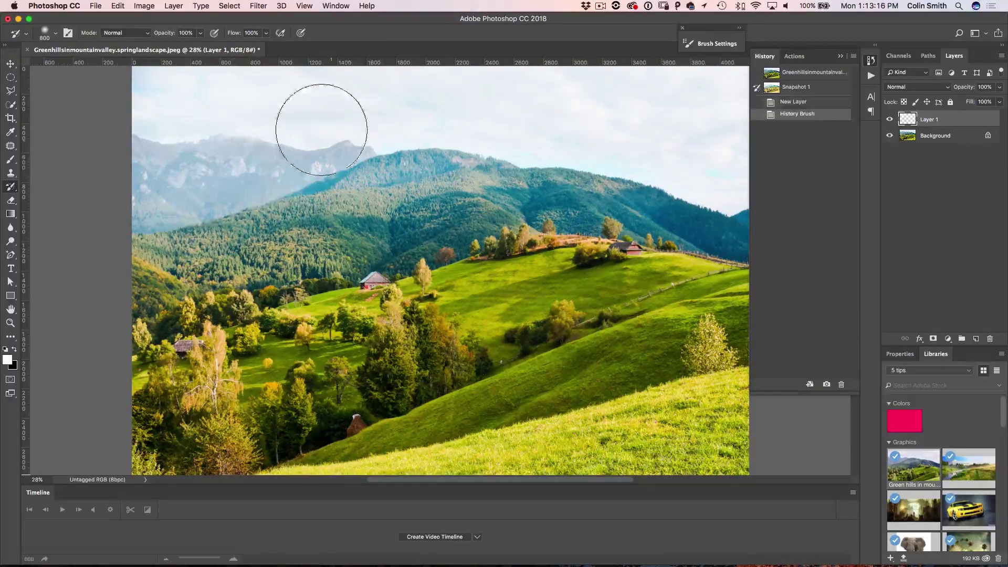
pyautogui.moveTo(276, 132)
pyautogui.mouseDown()
pyautogui.moveTo(269, 155)
pyautogui.moveTo(229, 158)
pyautogui.mouseUp()
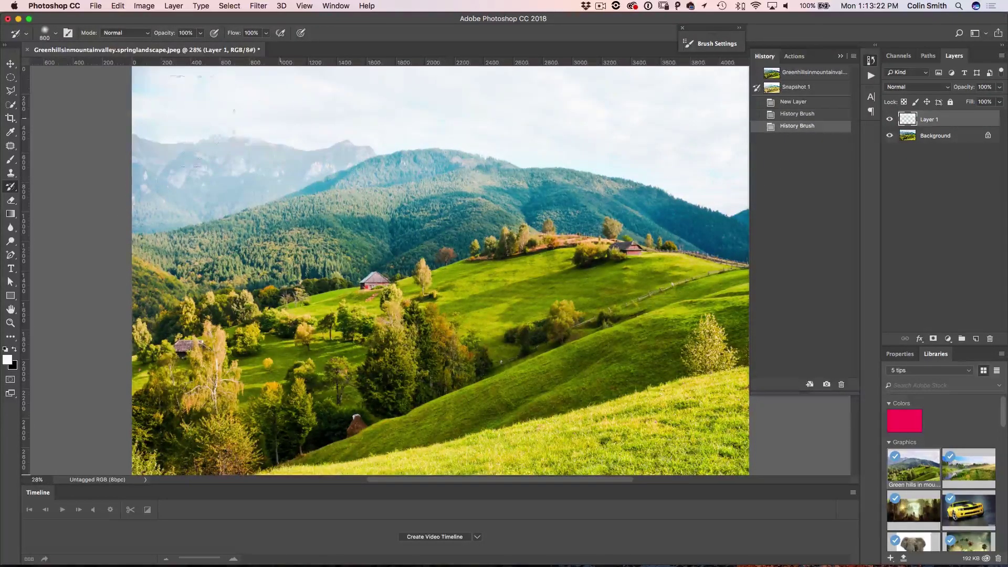
pyautogui.moveTo(102, 192); pyautogui.dragTo(158, 194)
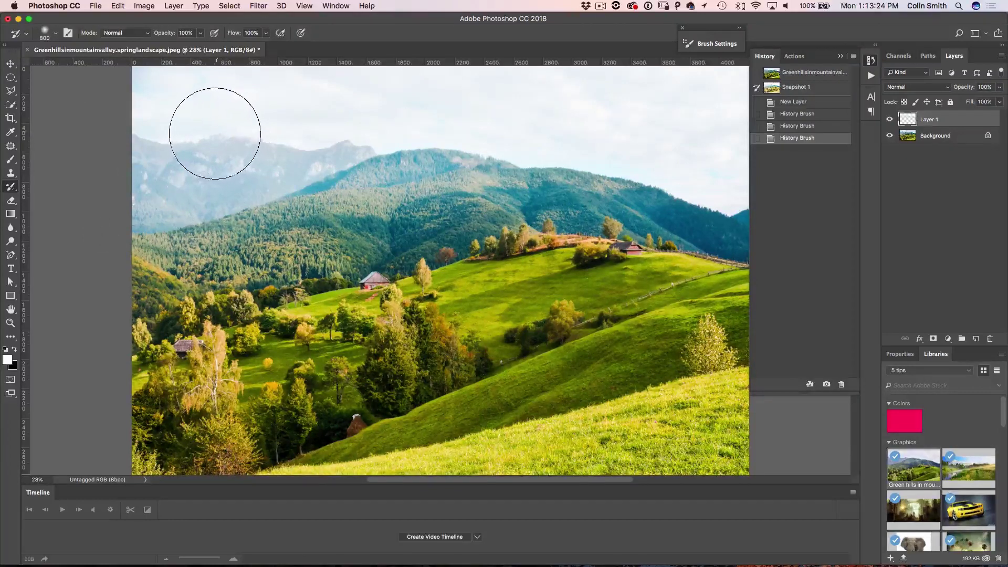
pyautogui.press('5')
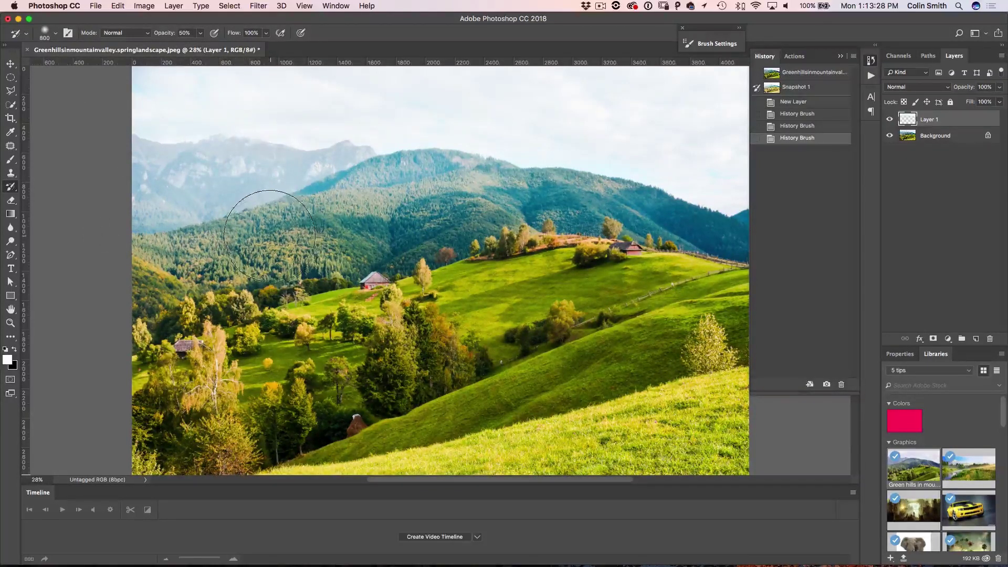
pyautogui.press('9')
pyautogui.press('9')
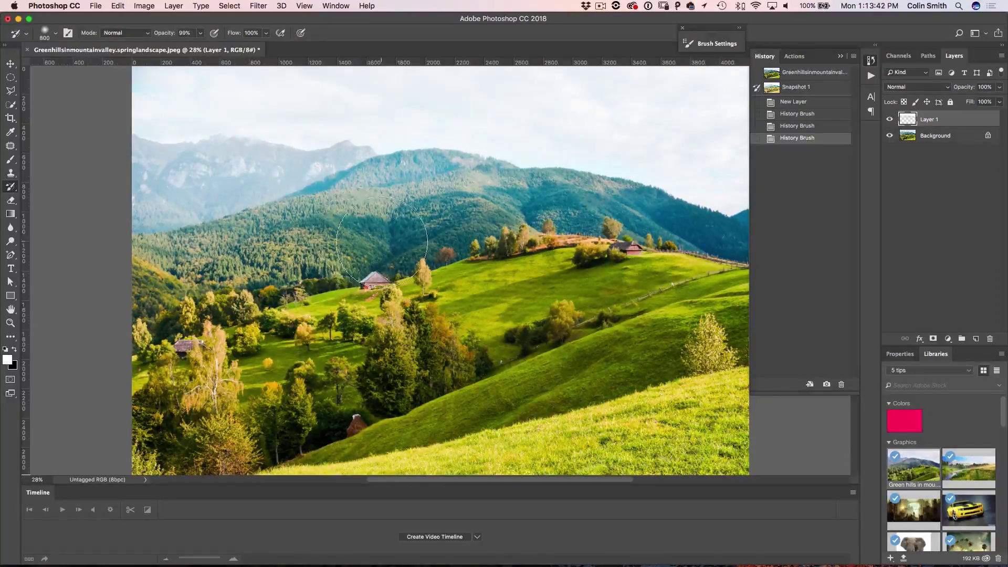
pyautogui.press('[')
pyautogui.press('[')
# - Haze the left forested hills, right slope and central forested mountain
pyautogui.moveTo(327, 205)
pyautogui.mouseDown()
pyautogui.moveTo(271, 237)
pyautogui.moveTo(155, 265)
pyautogui.moveTo(289, 237)
pyautogui.moveTo(346, 240)
pyautogui.moveTo(389, 183)
pyautogui.moveTo(385, 164)
pyautogui.moveTo(437, 162)
pyautogui.moveTo(412, 207)
pyautogui.moveTo(447, 211)
pyautogui.moveTo(416, 236)
pyautogui.moveTo(345, 222)
pyautogui.moveTo(244, 171)
pyautogui.moveTo(306, 228)
pyautogui.moveTo(384, 207)
pyautogui.moveTo(416, 215)
pyautogui.moveTo(406, 225)
pyautogui.moveTo(416, 242)
pyautogui.moveTo(484, 205)
pyautogui.moveTo(436, 226)
pyautogui.moveTo(578, 211)
pyautogui.moveTo(544, 205)
pyautogui.moveTo(568, 202)
pyautogui.moveTo(638, 215)
pyautogui.mouseUp()
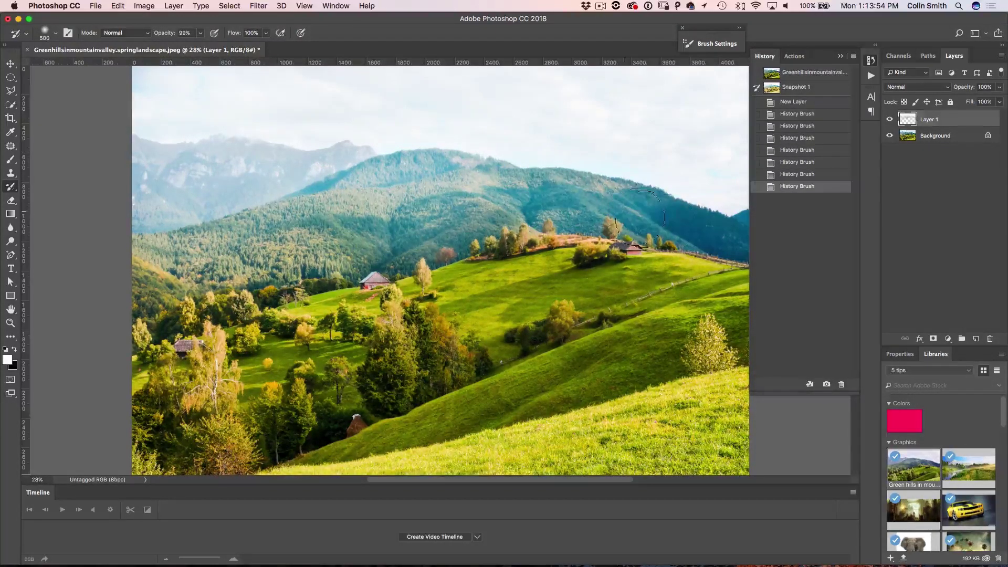
pyautogui.moveTo(726, 221); pyautogui.dragTo(745, 214)
pyautogui.moveTo(273, 242); pyautogui.dragTo(252, 246)
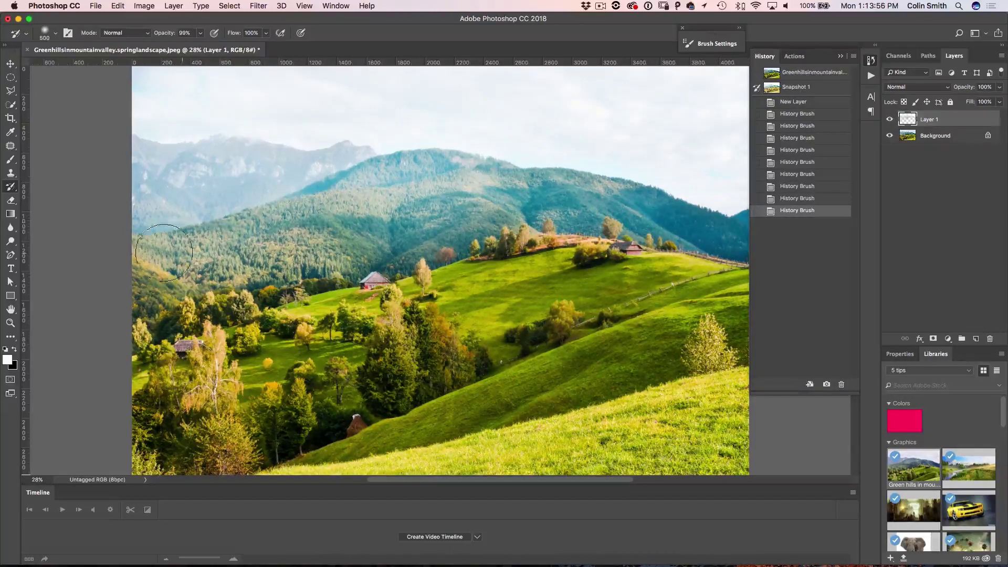
pyautogui.moveTo(173, 247); pyautogui.dragTo(189, 247)
pyautogui.moveTo(371, 198); pyautogui.dragTo(386, 199)
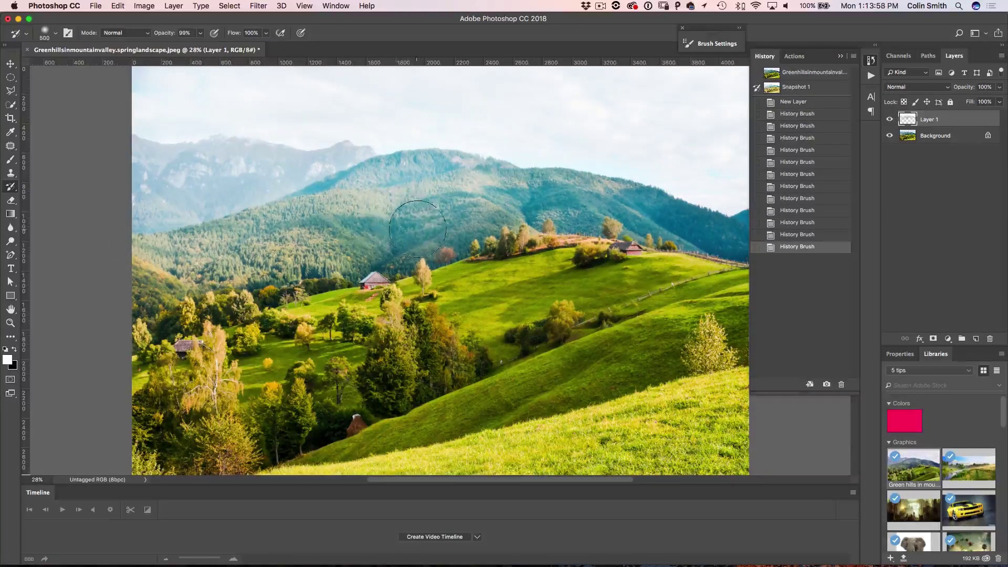
# - With a 1200 brush at 10% opacity, sweep faint haze across the hills
pyautogui.press(']')
pyautogui.press(']')
pyautogui.press(']')
pyautogui.press(']')
pyautogui.press(']')
pyautogui.press(']')
pyautogui.press(']')
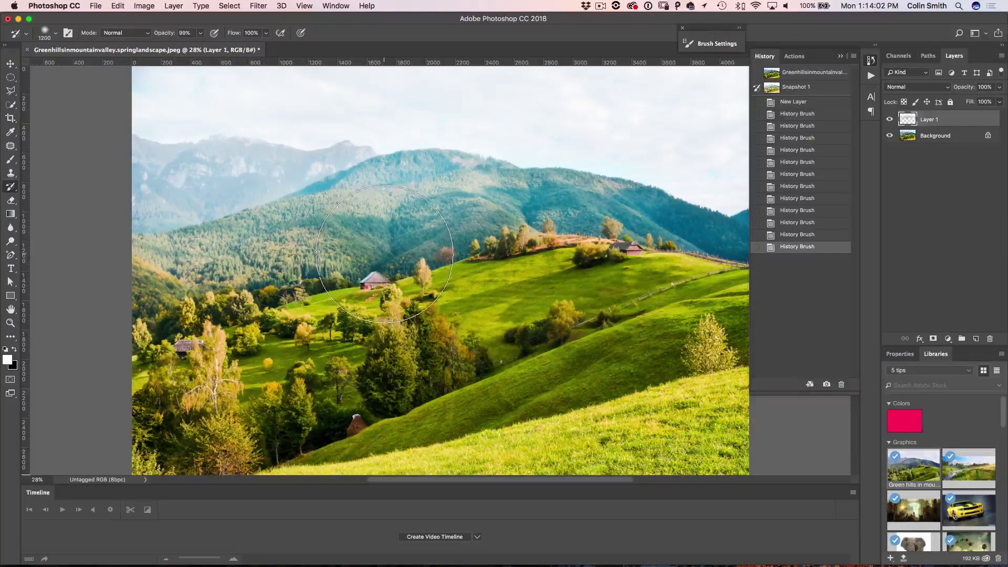
pyautogui.press('1')
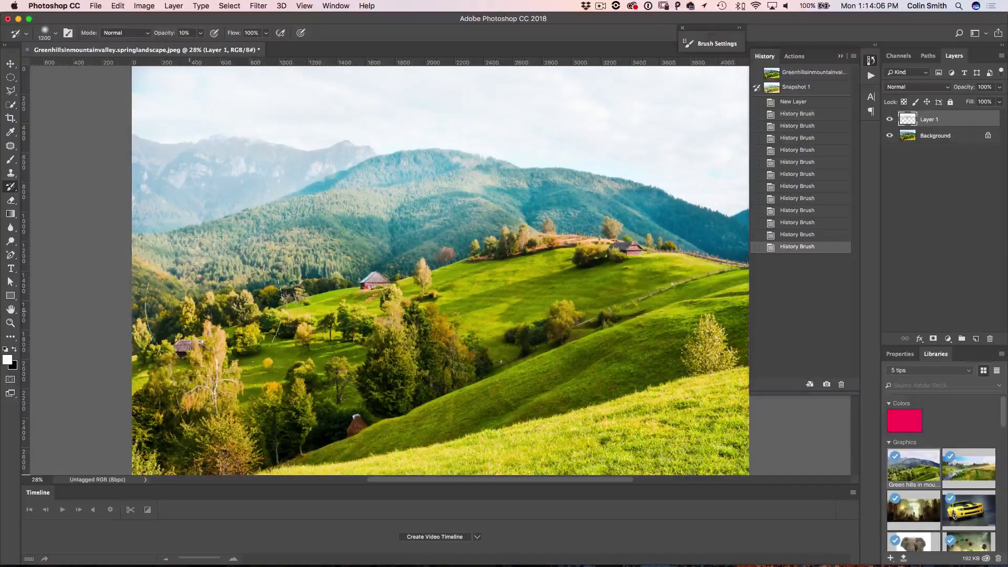
pyautogui.moveTo(468, 257); pyautogui.dragTo(708, 189)
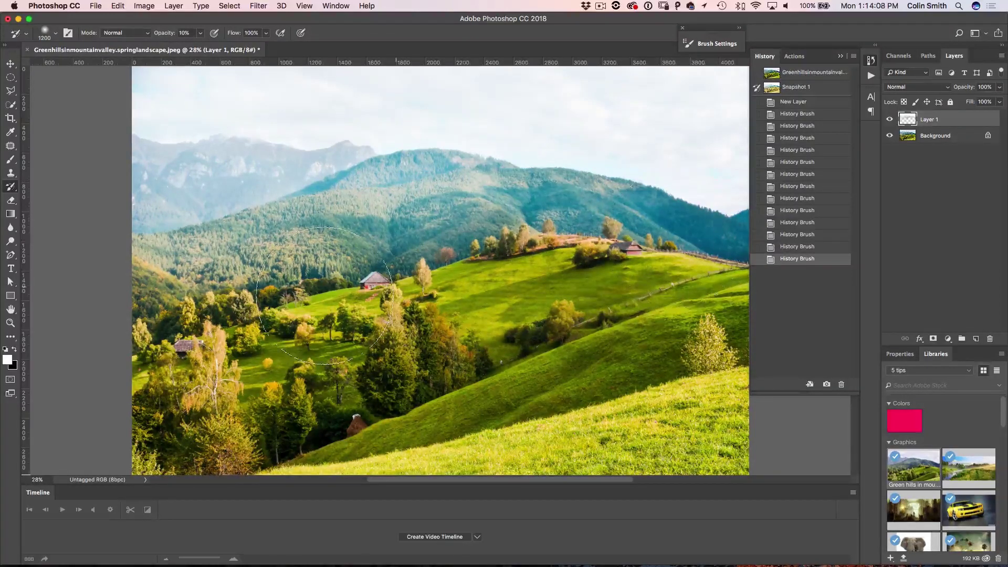
pyautogui.moveTo(331, 299); pyautogui.dragTo(202, 312)
pyautogui.moveTo(436, 262)
pyautogui.mouseDown()
pyautogui.moveTo(189, 320)
pyautogui.moveTo(495, 252)
pyautogui.mouseUp()
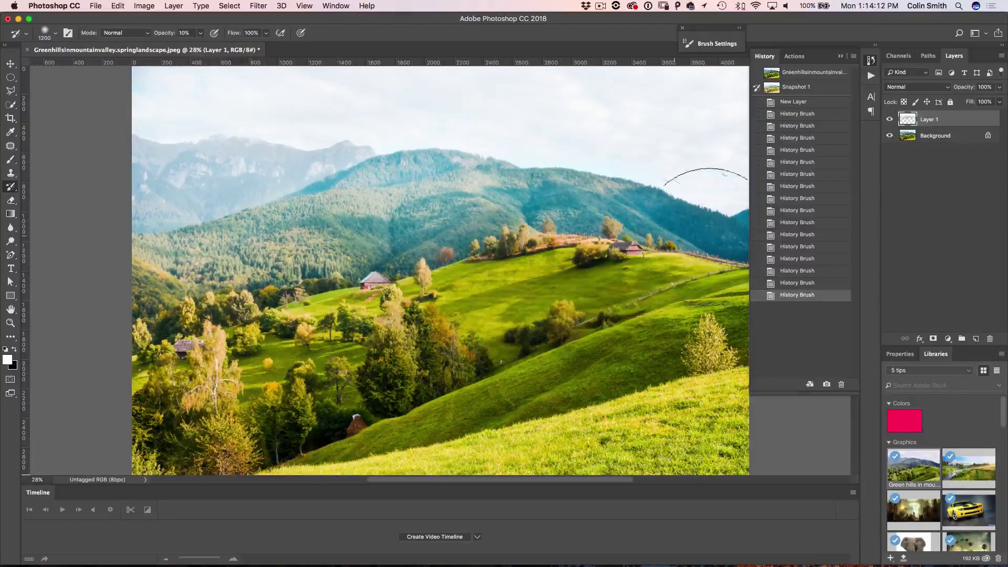
pyautogui.moveTo(247, 328); pyautogui.dragTo(402, 234)
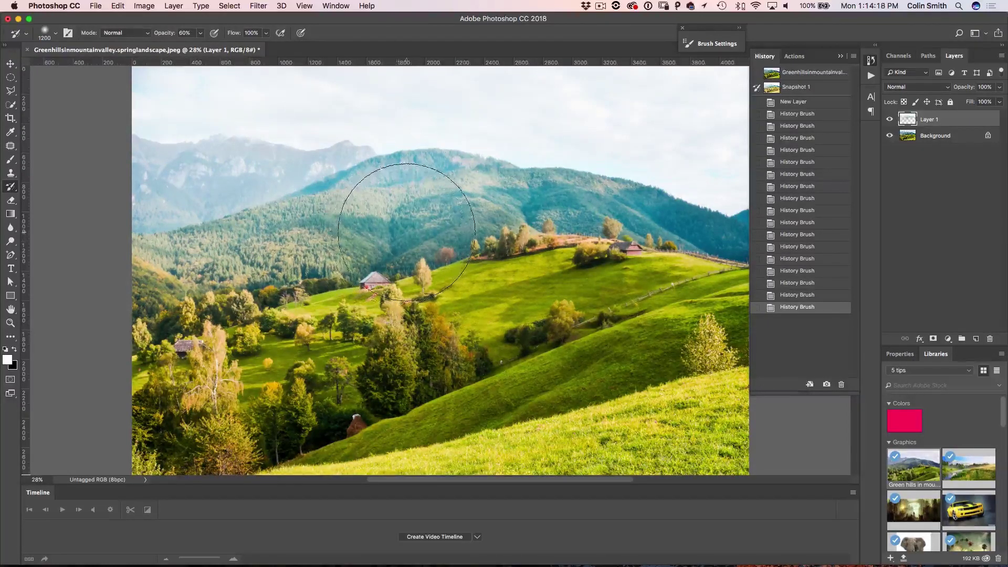
# - Set the brush to 99% opacity and size 400, then haze the left trees
pyautogui.press('9')
pyautogui.press('9')
pyautogui.press('[')
pyautogui.press('[')
pyautogui.press('[')
pyautogui.press('[')
pyautogui.press('[')
pyautogui.press('[')
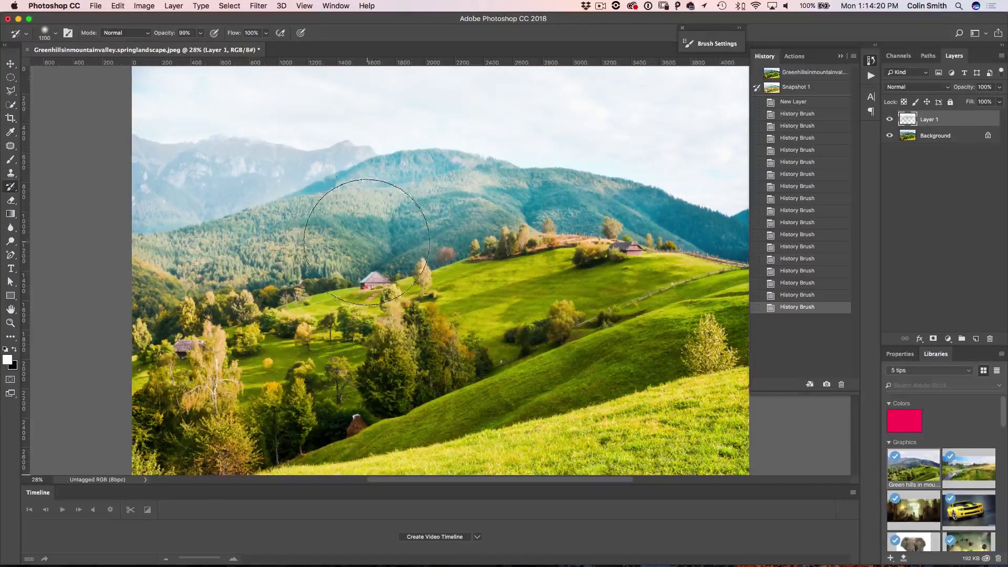
pyautogui.press('[')
pyautogui.press('[')
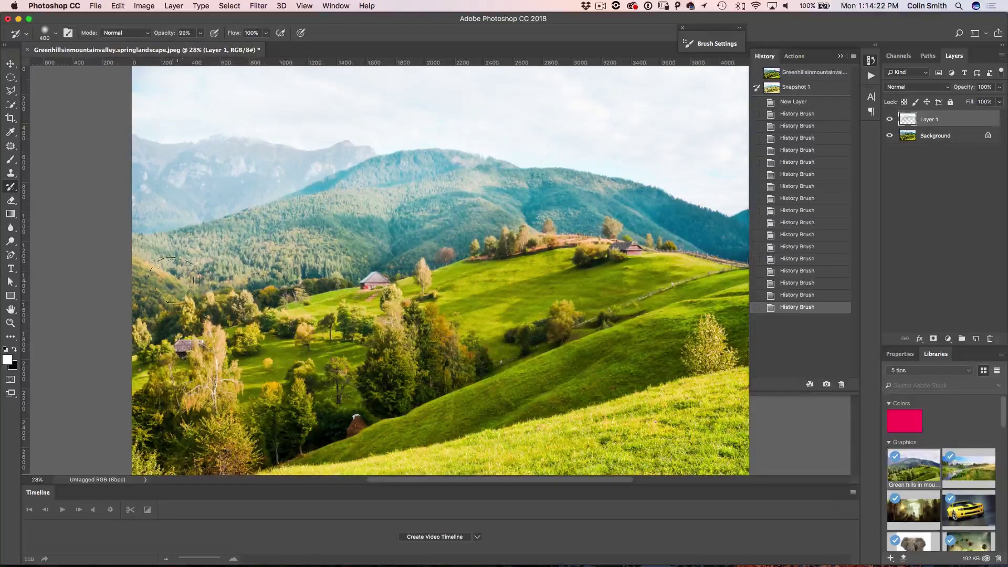
pyautogui.moveTo(210, 286)
pyautogui.mouseDown()
pyautogui.moveTo(157, 286)
pyautogui.moveTo(231, 283)
pyautogui.moveTo(294, 263)
pyautogui.moveTo(357, 273)
pyautogui.moveTo(378, 252)
pyautogui.moveTo(418, 253)
pyautogui.moveTo(483, 231)
pyautogui.mouseUp()
pyautogui.moveTo(435, 255); pyautogui.dragTo(494, 225)
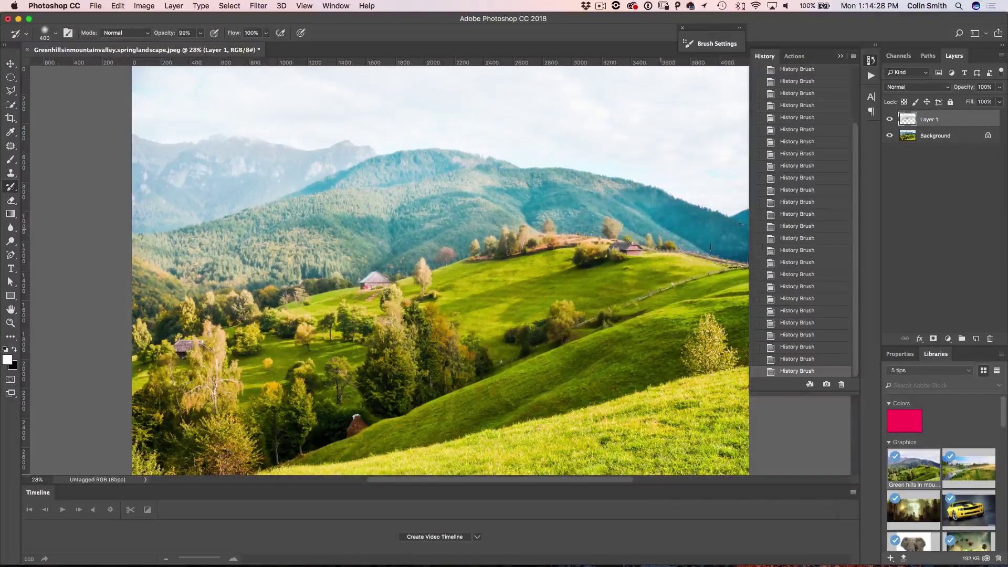
# - Undo those strokes and repaint the treeline, lower forest and left slopes at 100% opacity
pyautogui.press('super+alt+z')
pyautogui.press('super+alt+z')
pyautogui.press('super+alt+z')
pyautogui.press('super+alt+z')
pyautogui.press('super+alt+z')
pyautogui.press('super+alt+z')
pyautogui.press('super+alt+z')
pyautogui.press('super+alt+z')
pyautogui.press('super+alt+z')
pyautogui.press('super+alt+z')
pyautogui.moveTo(593, 231)
pyautogui.mouseDown()
pyautogui.moveTo(682, 239)
pyautogui.moveTo(436, 265)
pyautogui.moveTo(383, 293)
pyautogui.moveTo(279, 288)
pyautogui.moveTo(294, 271)
pyautogui.moveTo(210, 304)
pyautogui.moveTo(158, 309)
pyautogui.mouseUp()
pyautogui.moveTo(383, 246)
pyautogui.mouseDown()
pyautogui.moveTo(315, 409)
pyautogui.moveTo(342, 394)
pyautogui.moveTo(168, 325)
pyautogui.mouseUp()
pyautogui.press('[')
pyautogui.press('[')
pyautogui.press('[')
pyautogui.press('[')
pyautogui.press('[')
pyautogui.press('[')
pyautogui.press('0')
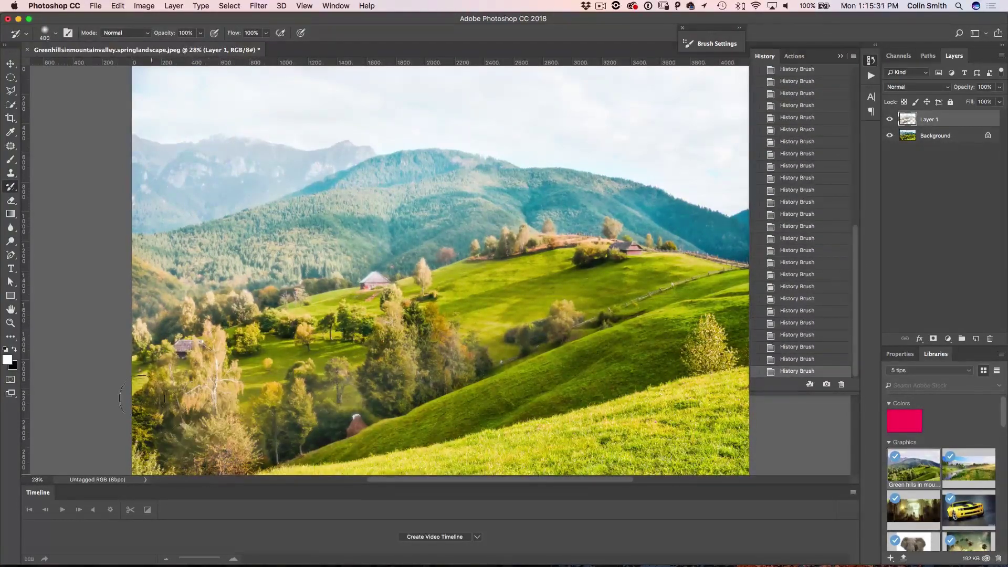
pyautogui.press(']')
pyautogui.press(']')
pyautogui.press(']')
pyautogui.moveTo(144, 334)
pyautogui.mouseDown()
pyautogui.moveTo(200, 215)
pyautogui.moveTo(292, 168)
pyautogui.moveTo(252, 368)
pyautogui.moveTo(336, 435)
pyautogui.mouseUp()
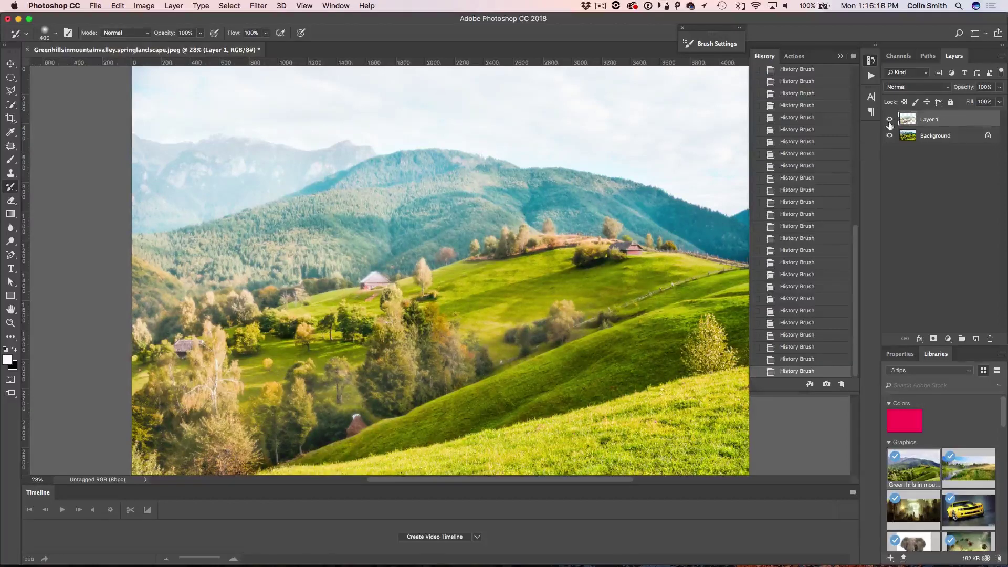
pyautogui.click(889, 119)
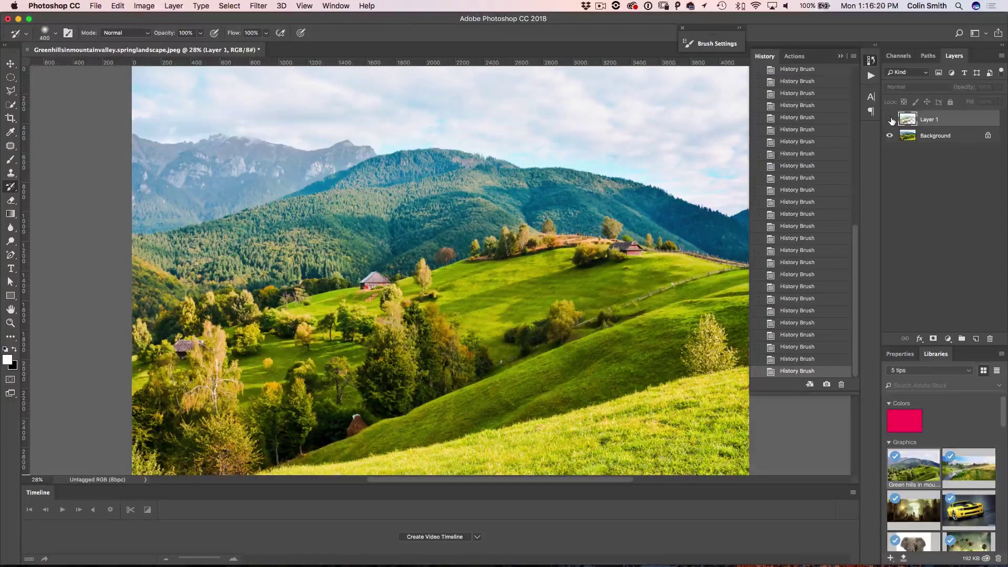
pyautogui.click(889, 120)
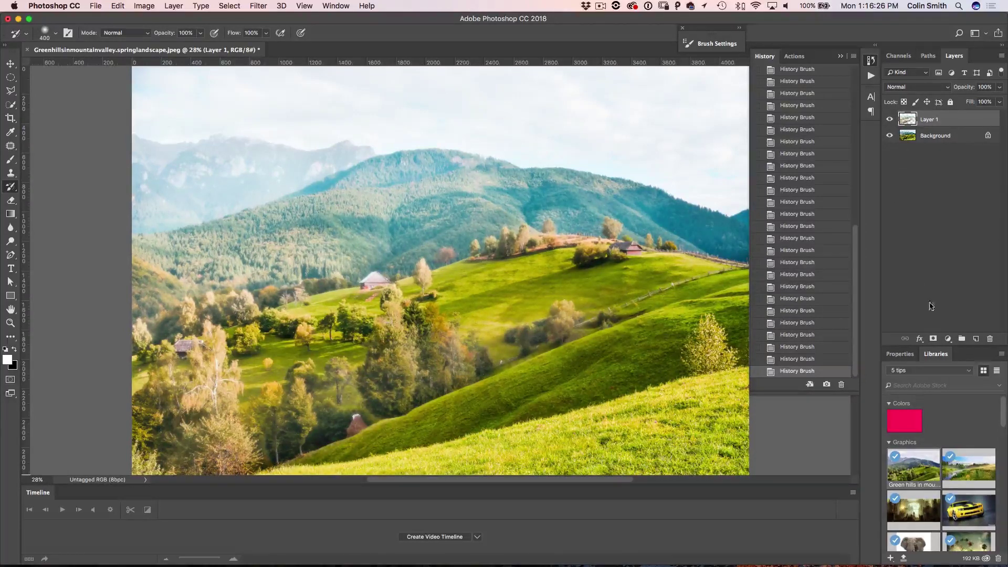
# - Add a layer mask to Layer 1 and set up a 150 px brush
pyautogui.click(934, 339)
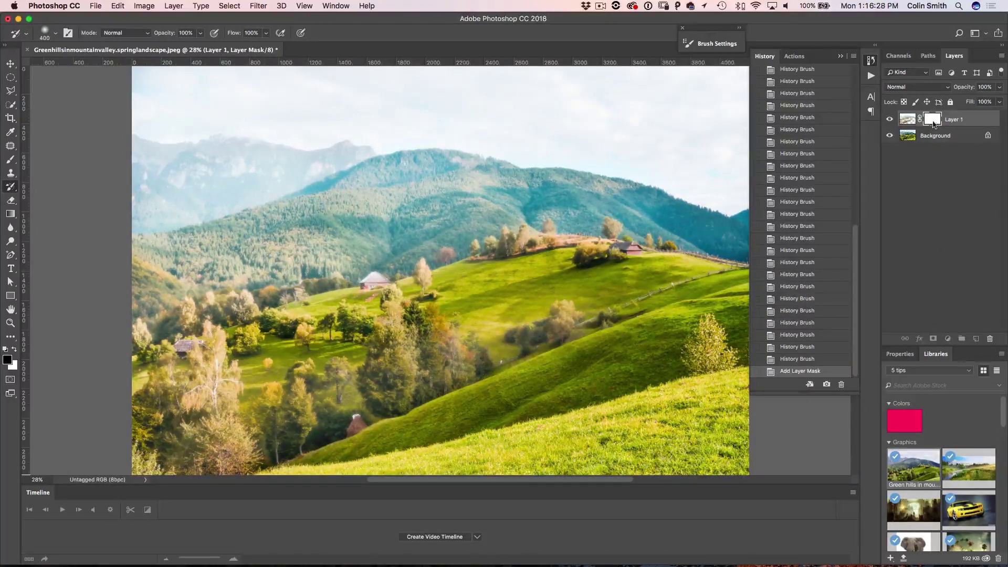
pyautogui.press('b')
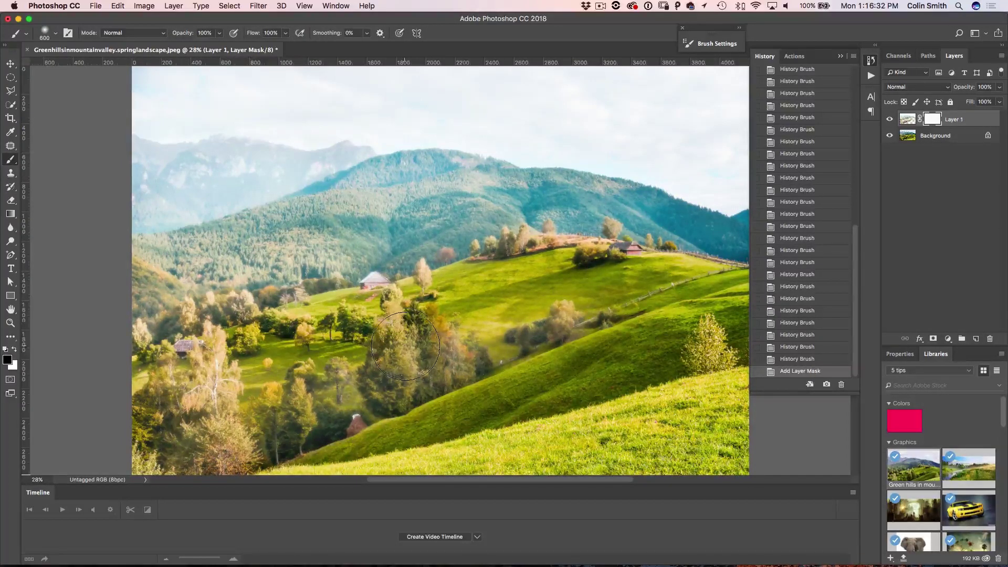
pyautogui.press('[')
pyautogui.press('[')
pyautogui.press('[')
pyautogui.press('[')
pyautogui.press('[')
pyautogui.press('[')
pyautogui.press('[')
# - Paint black on the mask over the house, lower centre trees and hillside
pyautogui.moveTo(372, 298)
pyautogui.mouseDown()
pyautogui.moveTo(350, 303)
pyautogui.moveTo(398, 298)
pyautogui.moveTo(426, 282)
pyautogui.moveTo(377, 286)
pyautogui.mouseUp()
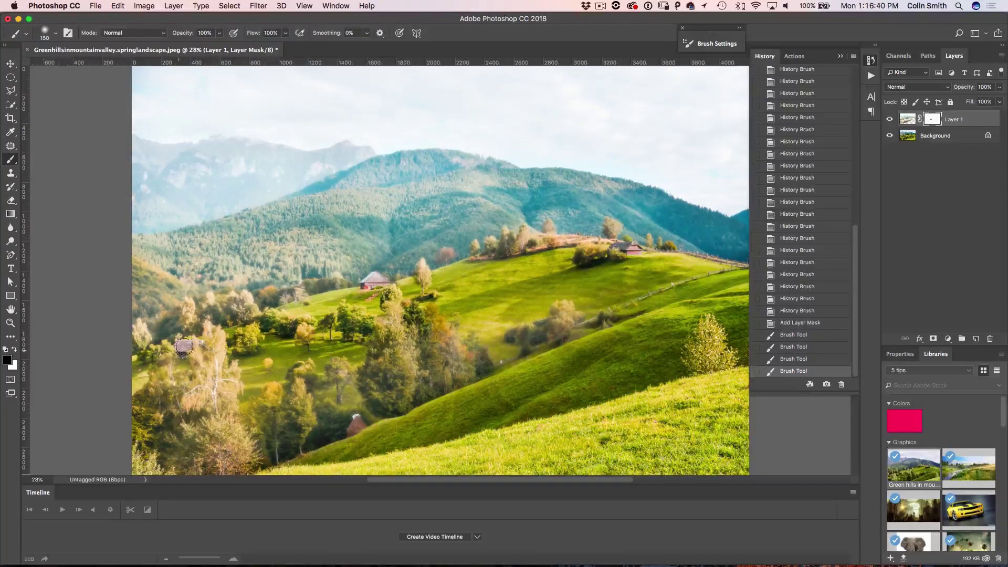
pyautogui.moveTo(184, 346); pyautogui.dragTo(195, 349)
pyautogui.click(242, 339)
pyautogui.moveTo(304, 314); pyautogui.dragTo(314, 322)
pyautogui.moveTo(289, 386)
pyautogui.mouseDown()
pyautogui.moveTo(306, 425)
pyautogui.moveTo(262, 415)
pyautogui.moveTo(284, 465)
pyautogui.mouseUp()
pyautogui.moveTo(357, 420); pyautogui.dragTo(373, 449)
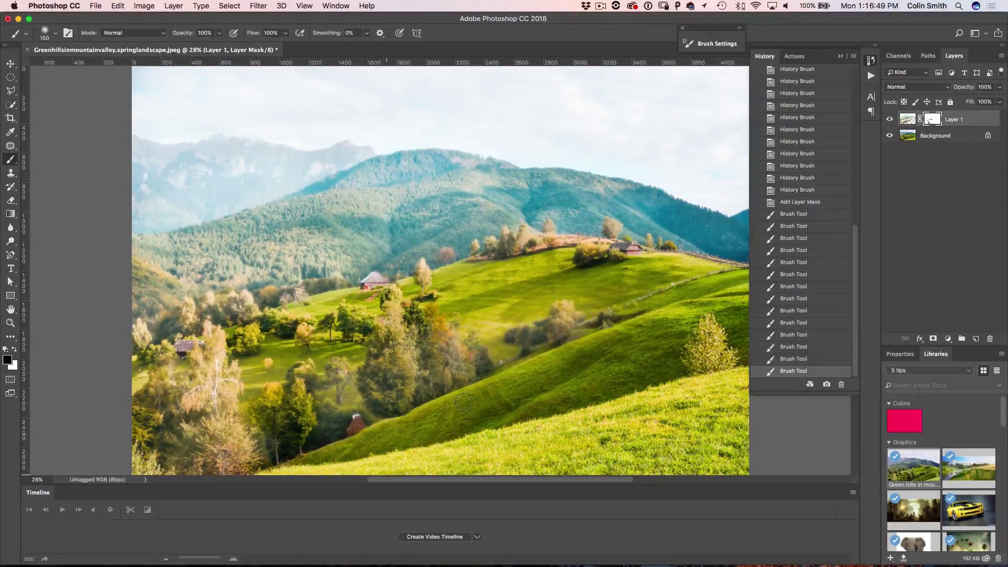
pyautogui.moveTo(463, 402); pyautogui.dragTo(491, 394)
# - Toggle Layer 1's visibility off and on twice to compare the haze
pyautogui.click(888, 120)
pyautogui.click(888, 120)
pyautogui.click(889, 120)
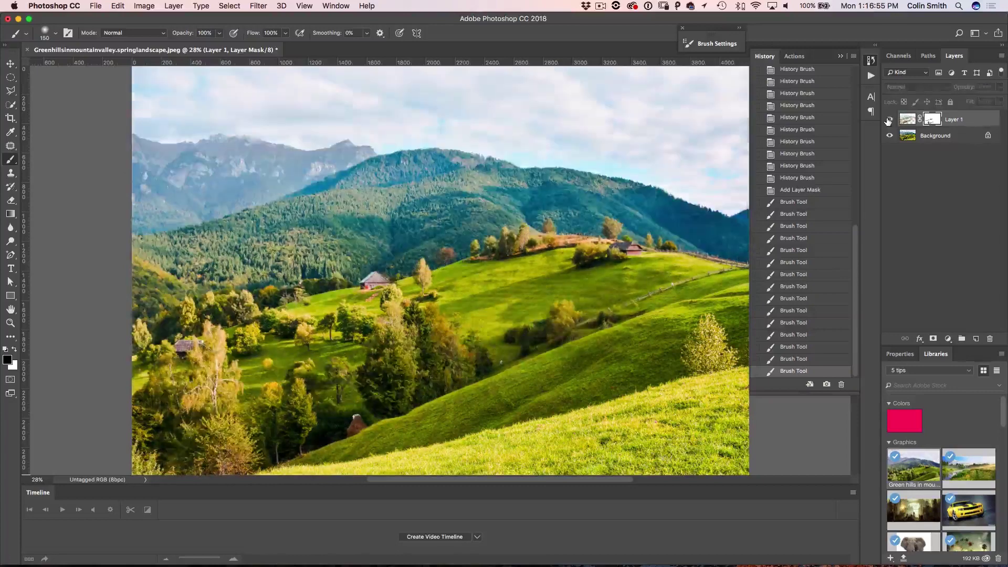
pyautogui.click(888, 120)
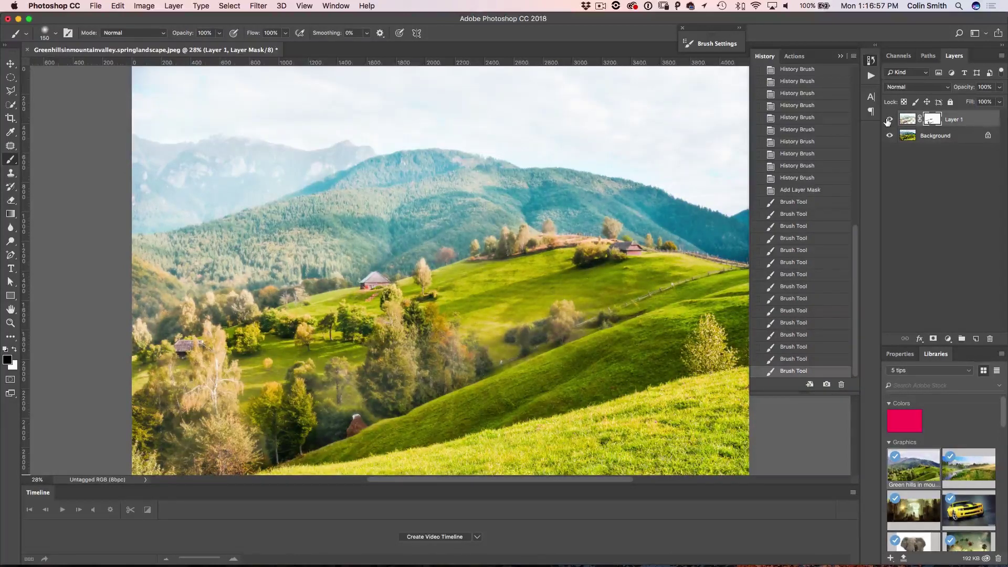